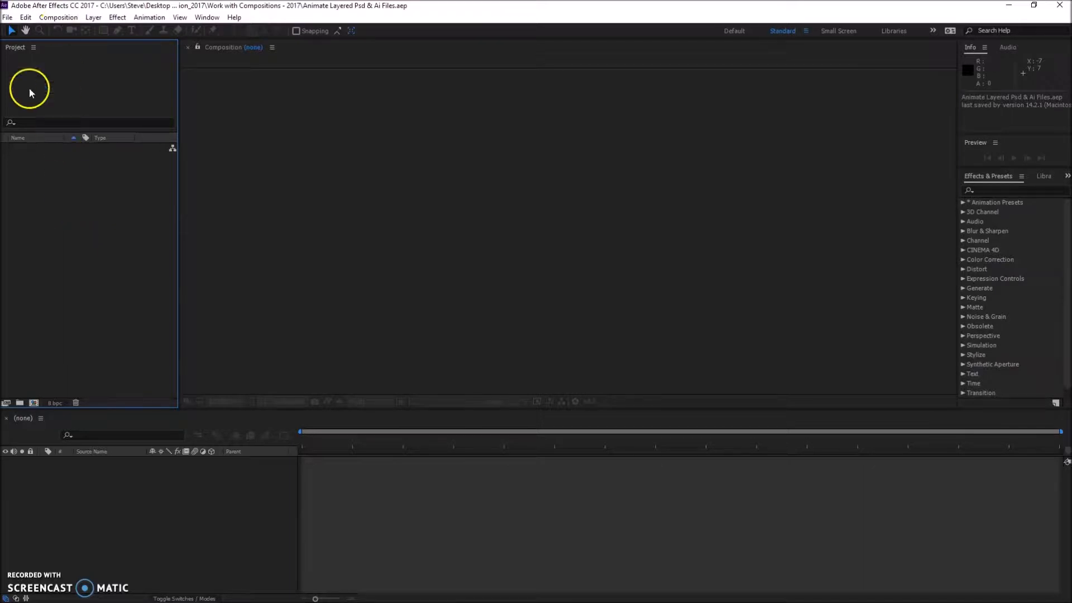
- Open the file import dialog and browse to the Assets folder of Work with Compositions - 2017 inside create-composition-animation on the Desktop
double_click(73, 229)
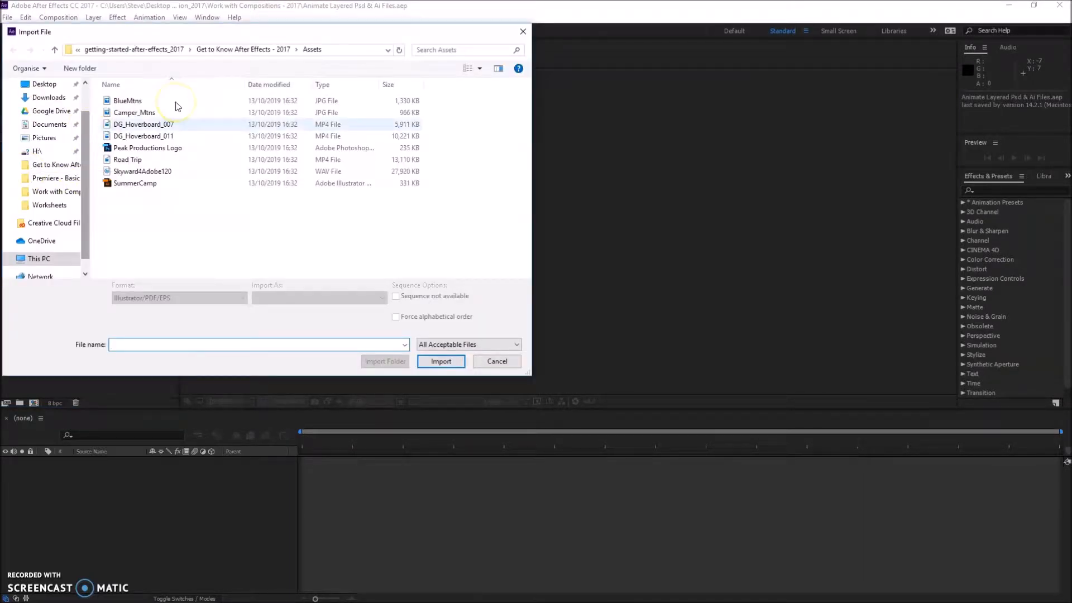
click(45, 86)
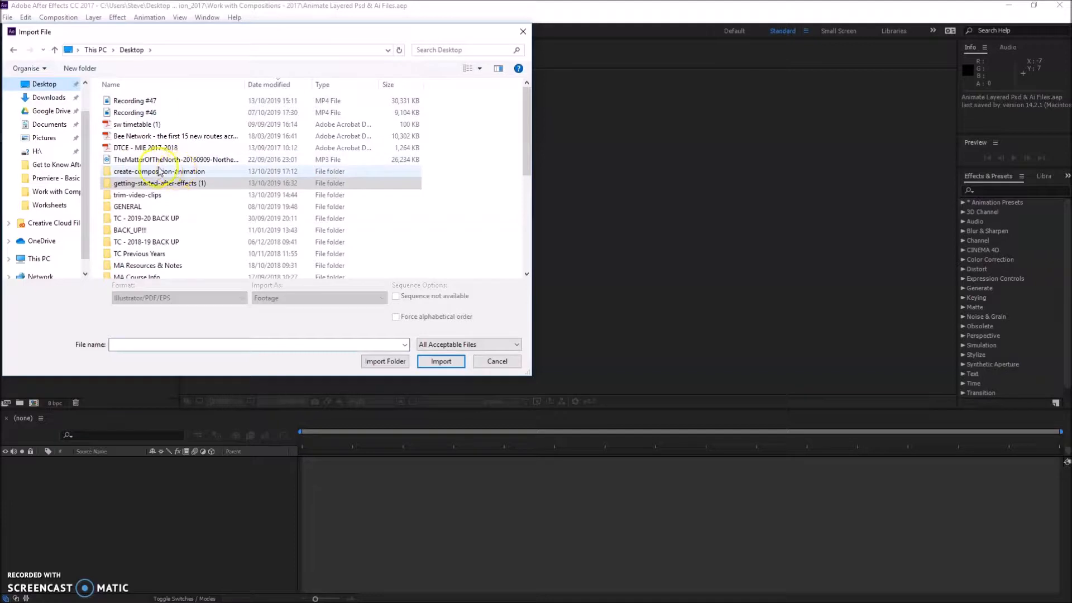
double_click(151, 173)
double_click(144, 112)
double_click(143, 101)
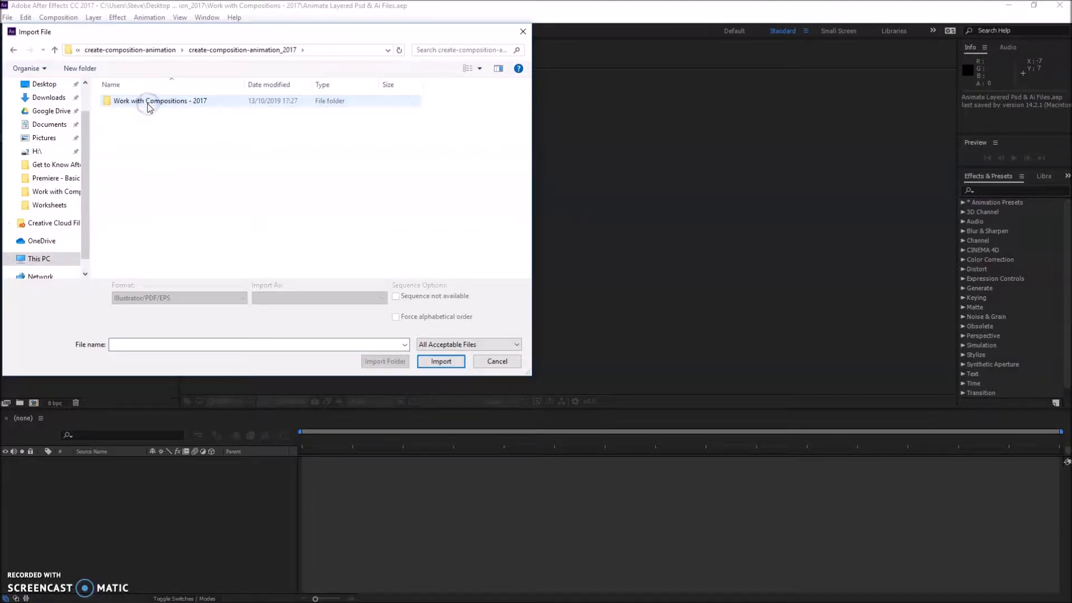
double_click(147, 103)
double_click(128, 112)
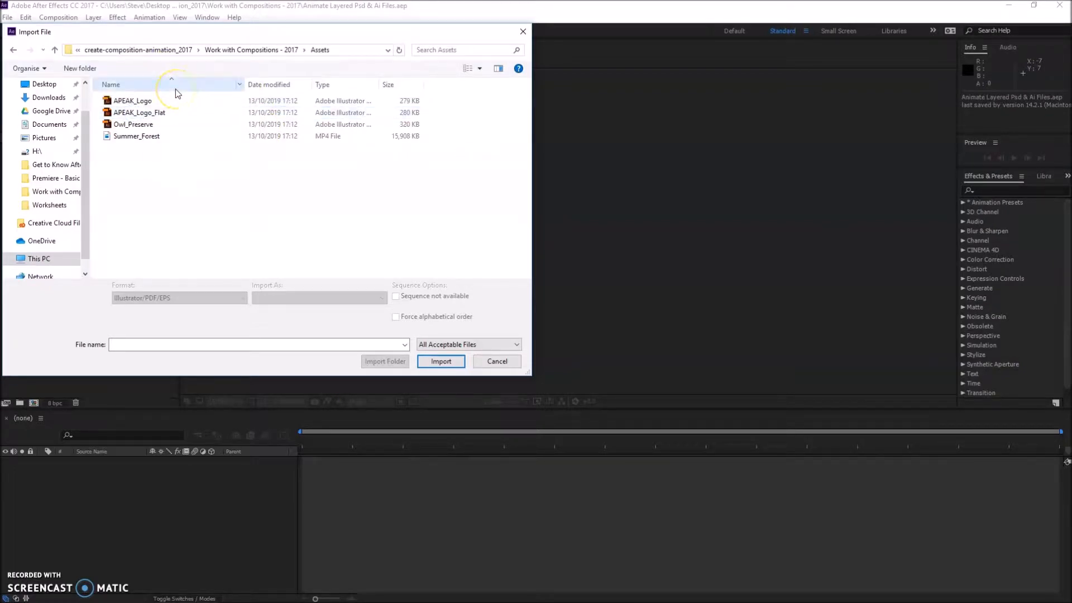
- Import the Owl_Preserve Illustrator file as Composition - Retain Layer Sizes
click(152, 125)
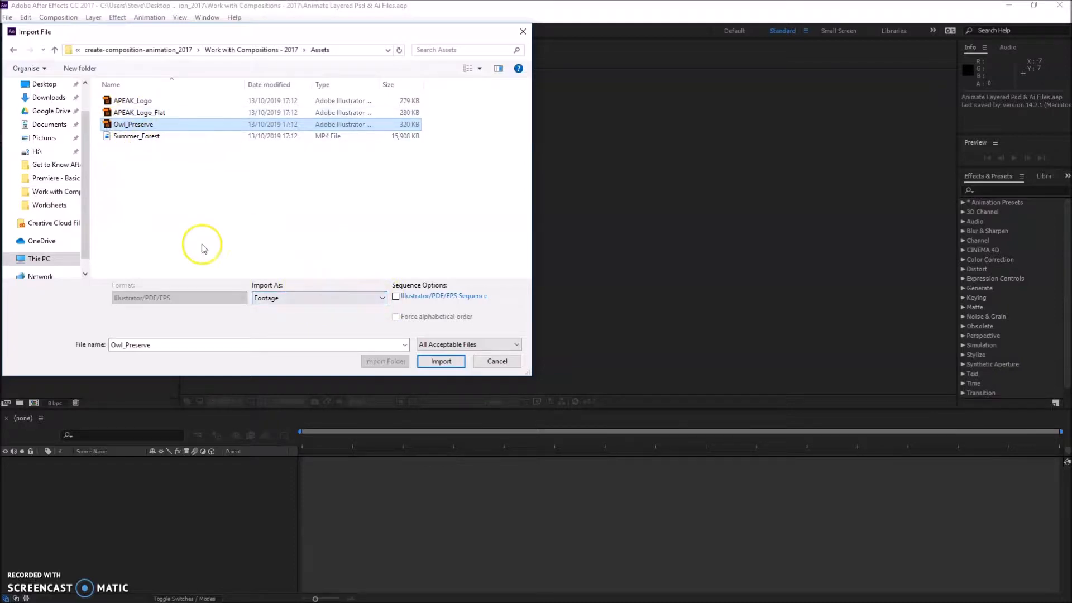
click(282, 299)
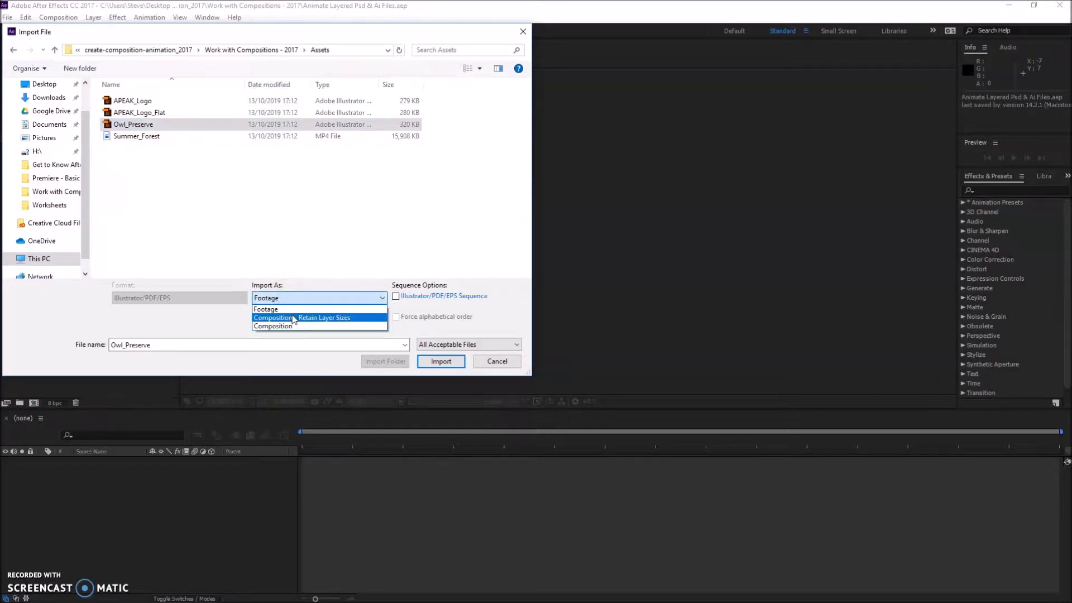
click(293, 318)
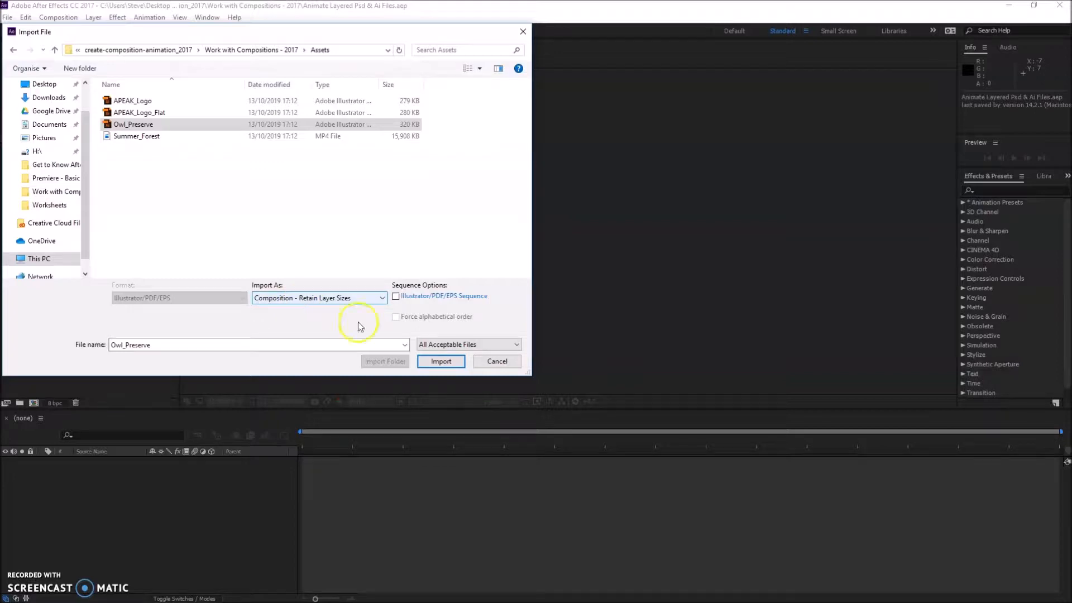
click(434, 359)
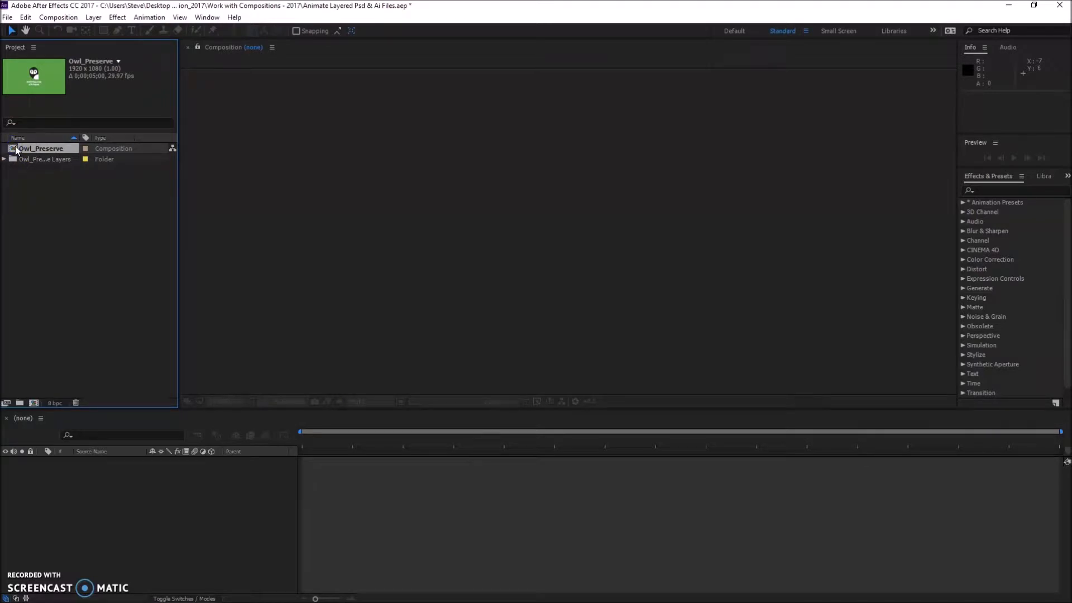
- Set the Owl_Preserve composition's duration to 0;00;10;00 and open the composition in the timeline
key(ctrl+k)
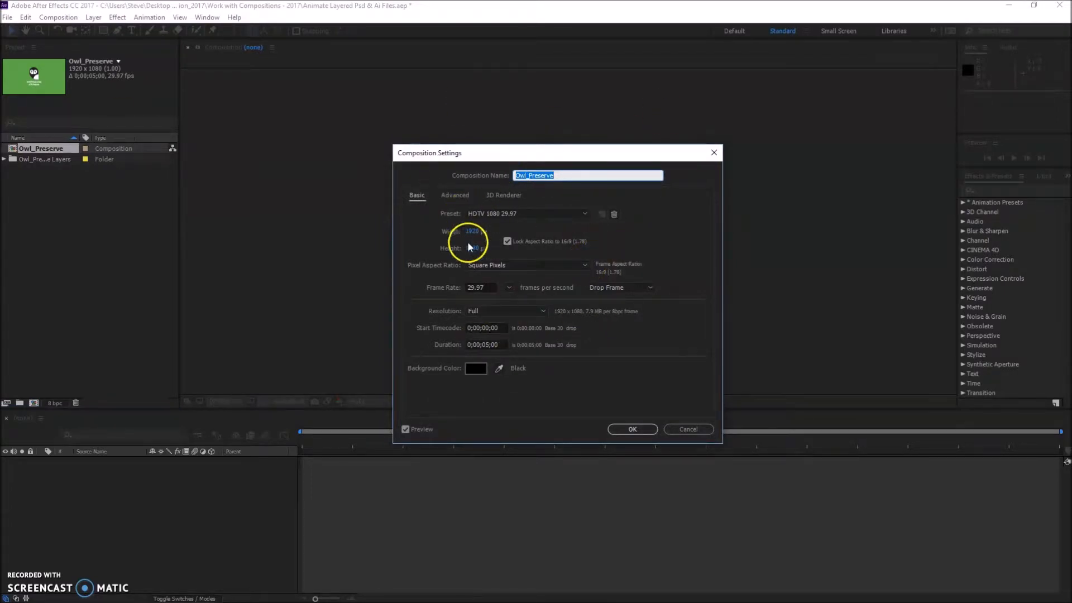
click(492, 345)
click(492, 345)
click(489, 344)
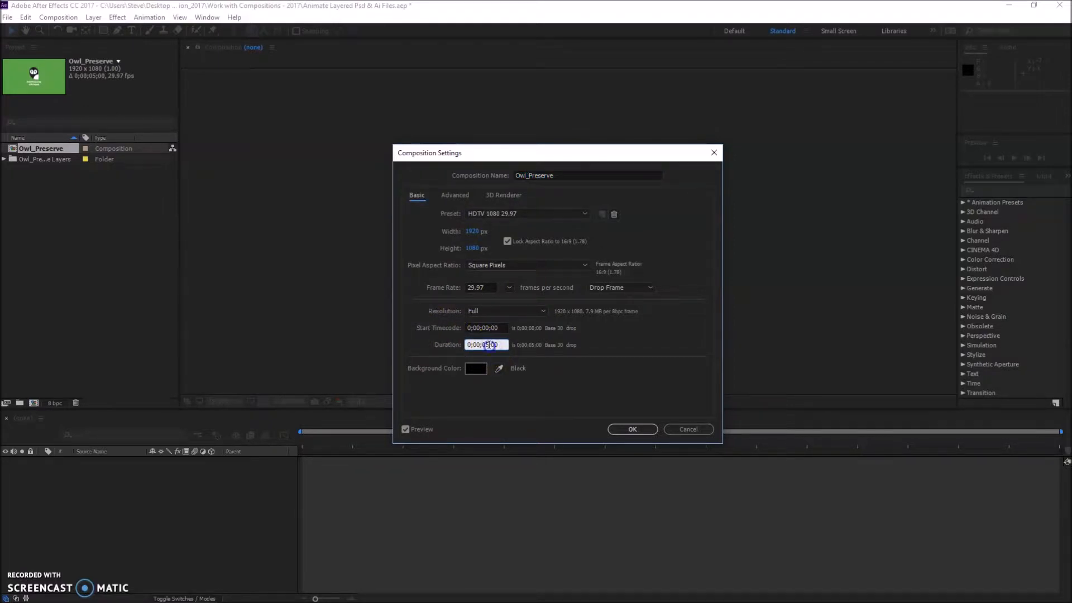
key(BackSpace)
key(BackSpace)
text(10)
key(Return)
mouse_move(468, 426)
mouse_down()
mouse_move(471, 396)
mouse_move(469, 429)
mouse_up()
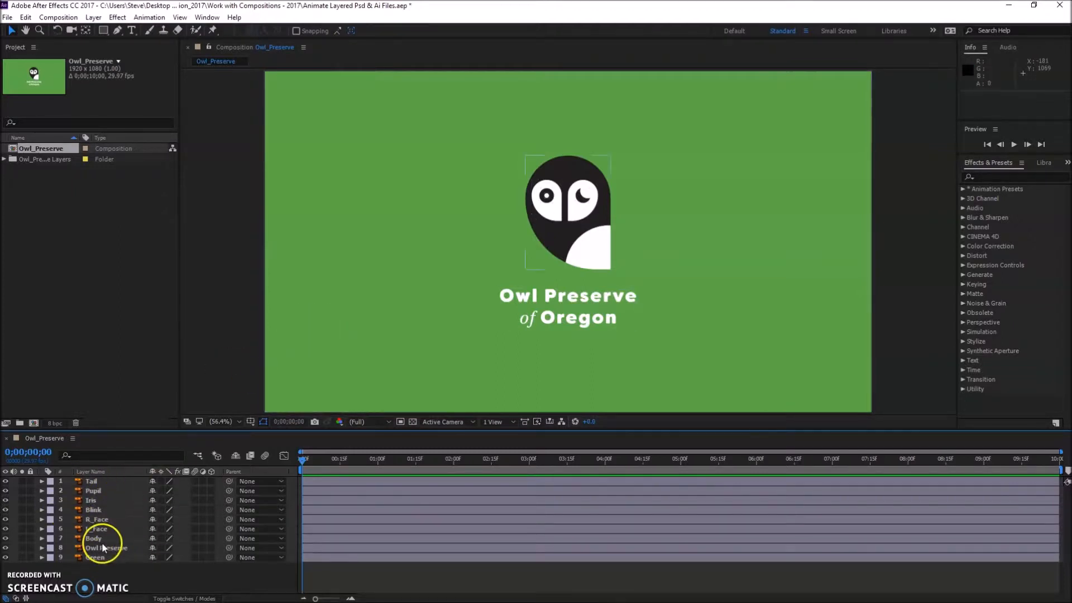
- Move the Owl Preserve text layer to the top of the layer stack and reveal its Opacity property
click(556, 296)
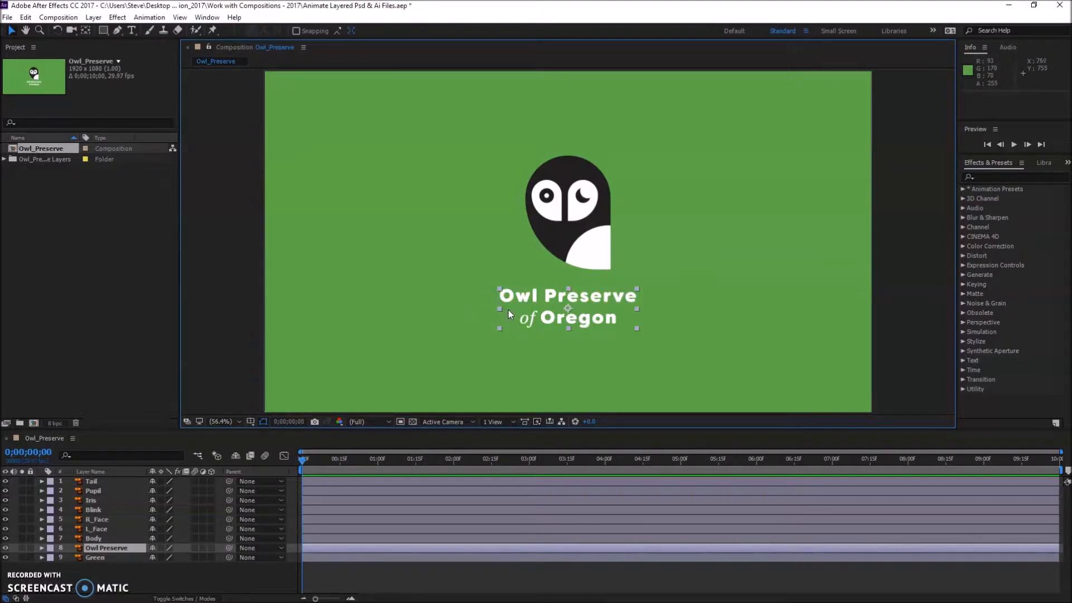
drag(56, 545, 69, 503)
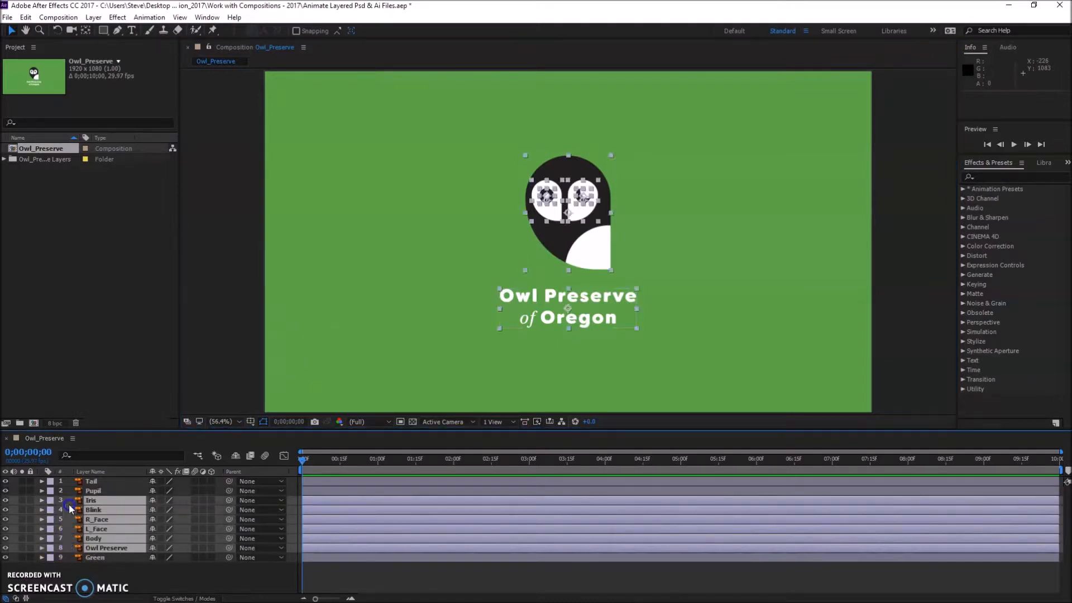
click(63, 547)
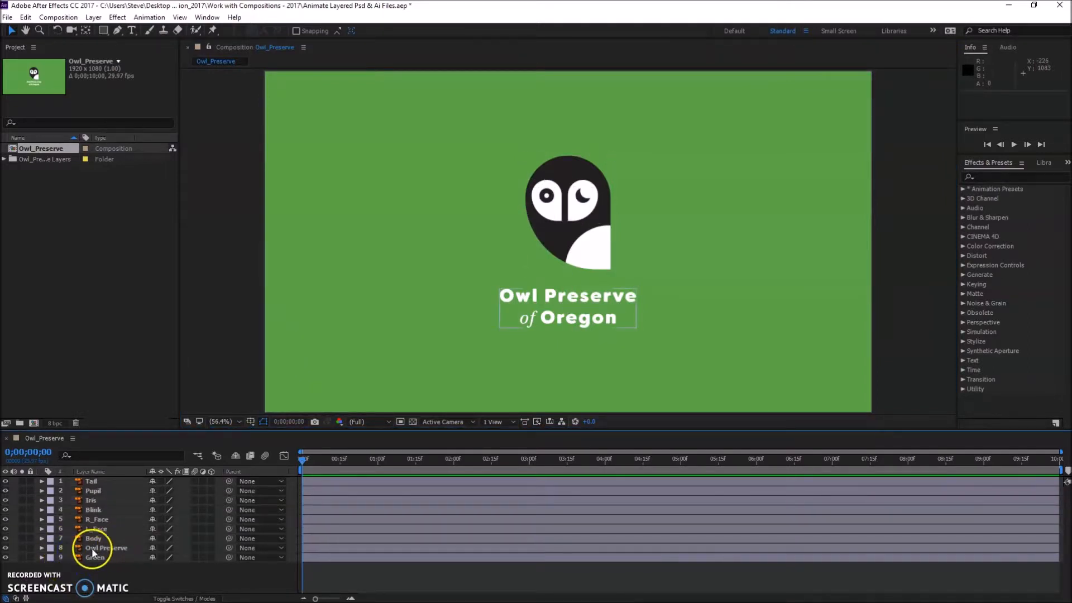
drag(91, 547, 72, 477)
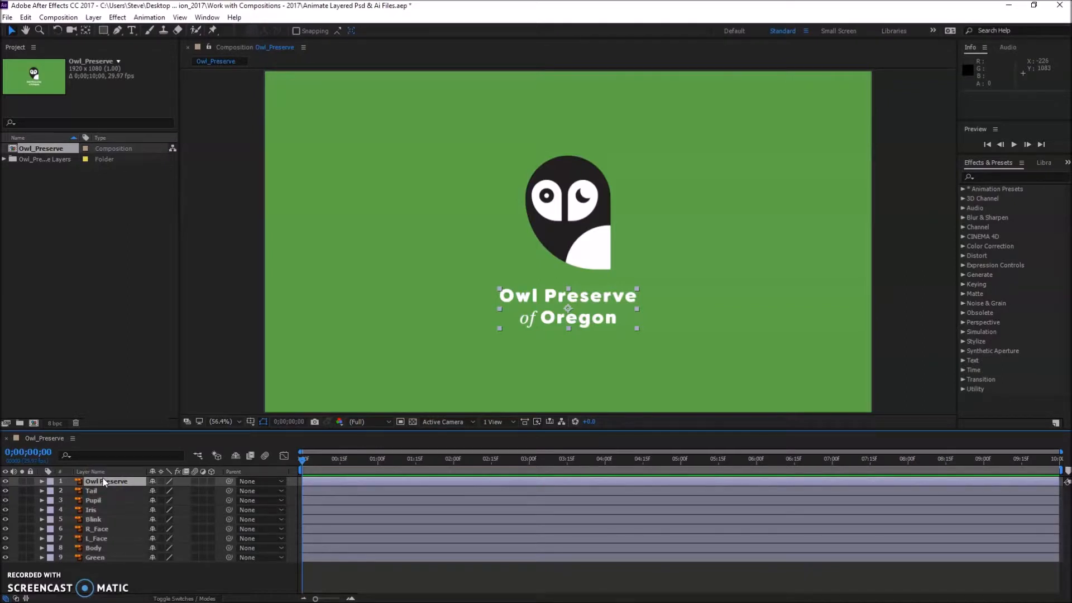
key(t)
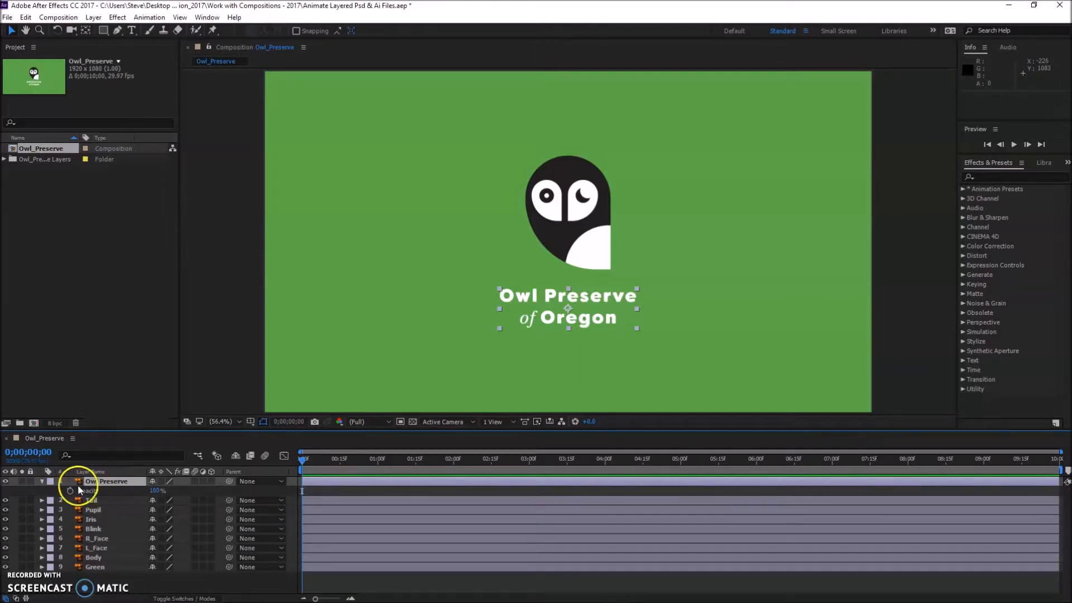
- Toggle the visibility of the Owl Preserve, Tail, Pupil and Iris layers off and on to identify their artwork
click(6, 482)
click(6, 481)
click(6, 500)
click(6, 501)
click(5, 510)
click(5, 509)
click(5, 519)
click(5, 519)
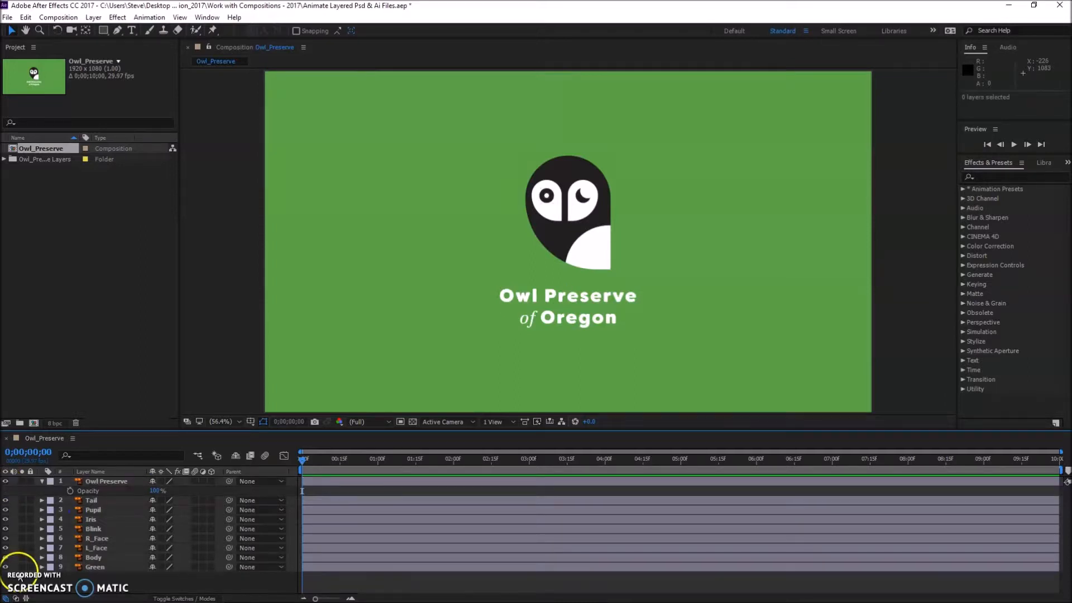
- Duplicate the Green background layer and place the copy directly below the Owl Preserve text layer
click(76, 547)
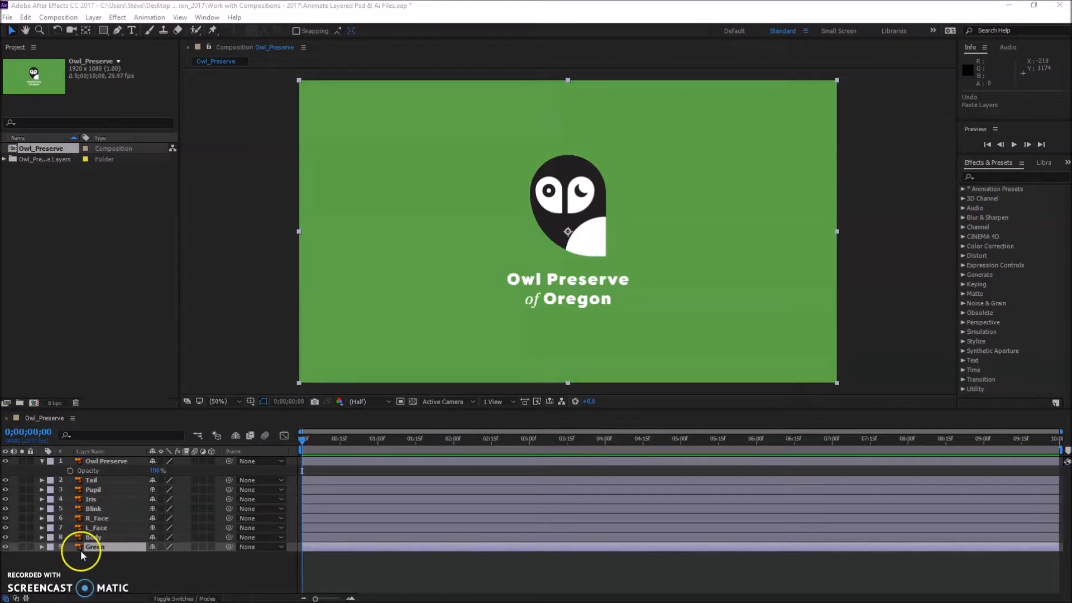
click(76, 547)
key(ctrl+c)
key(ctrl+v)
click(82, 551)
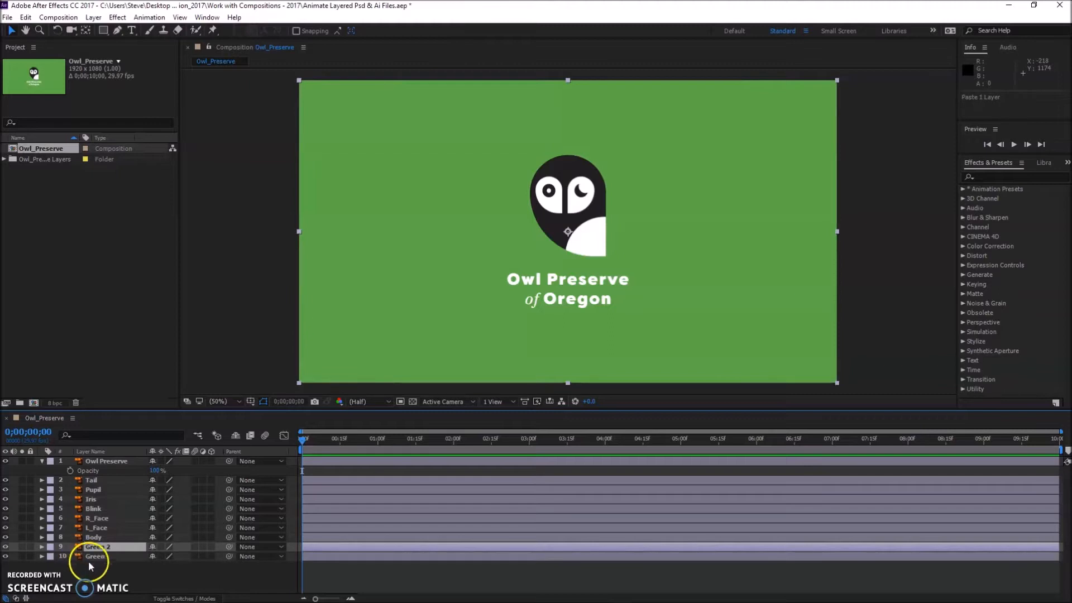
drag(81, 553, 76, 480)
click(91, 478)
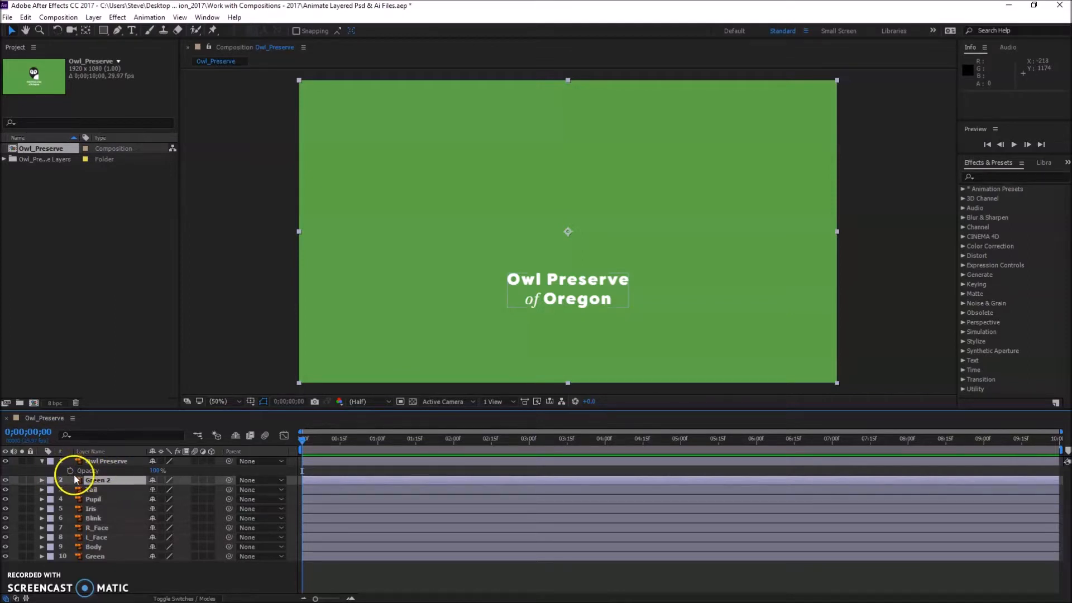
- Reveal the Green 2 layer's Opacity property and undo the activation of its keyframe stopwatch
key(t)
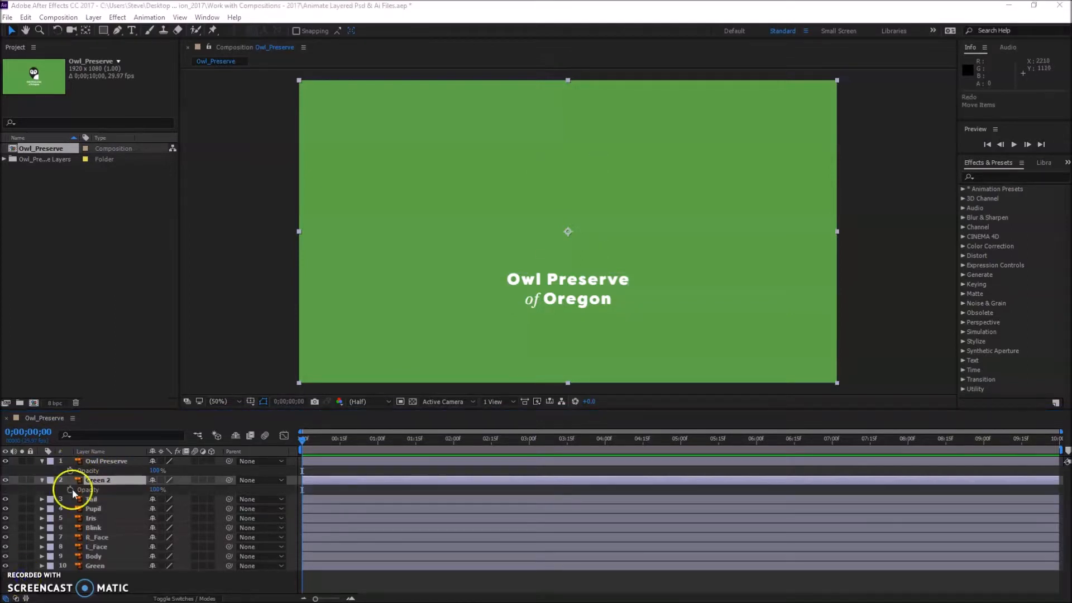
click(94, 463)
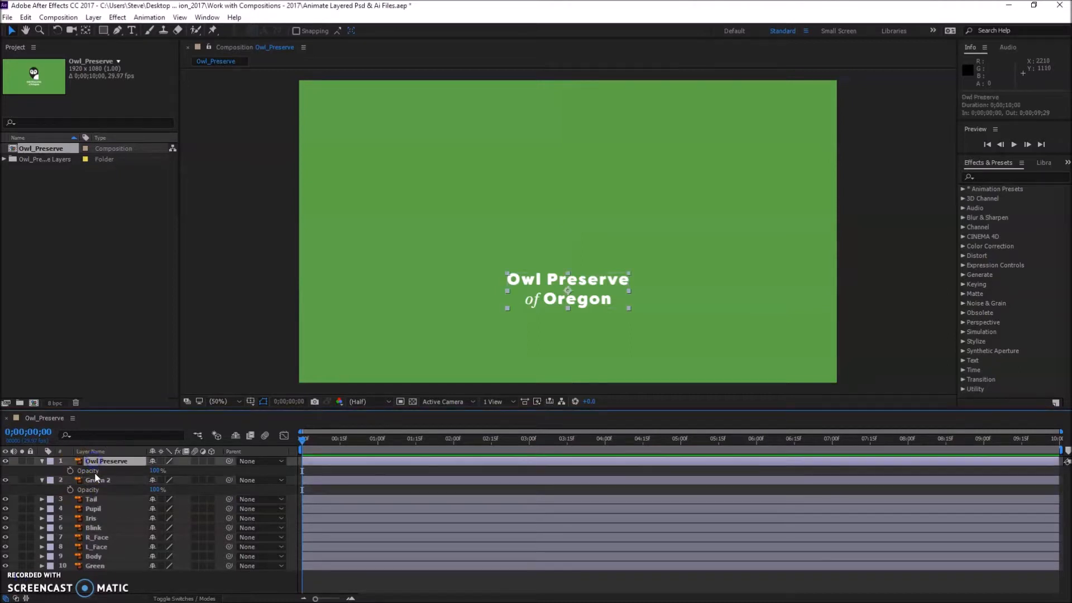
click(96, 479)
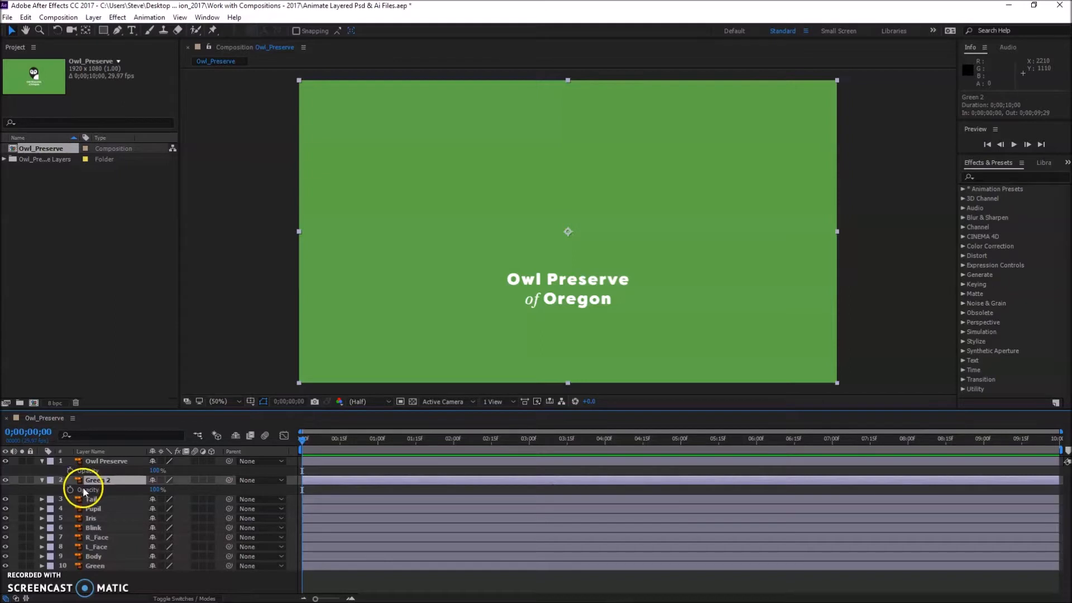
key(ctrl+z)
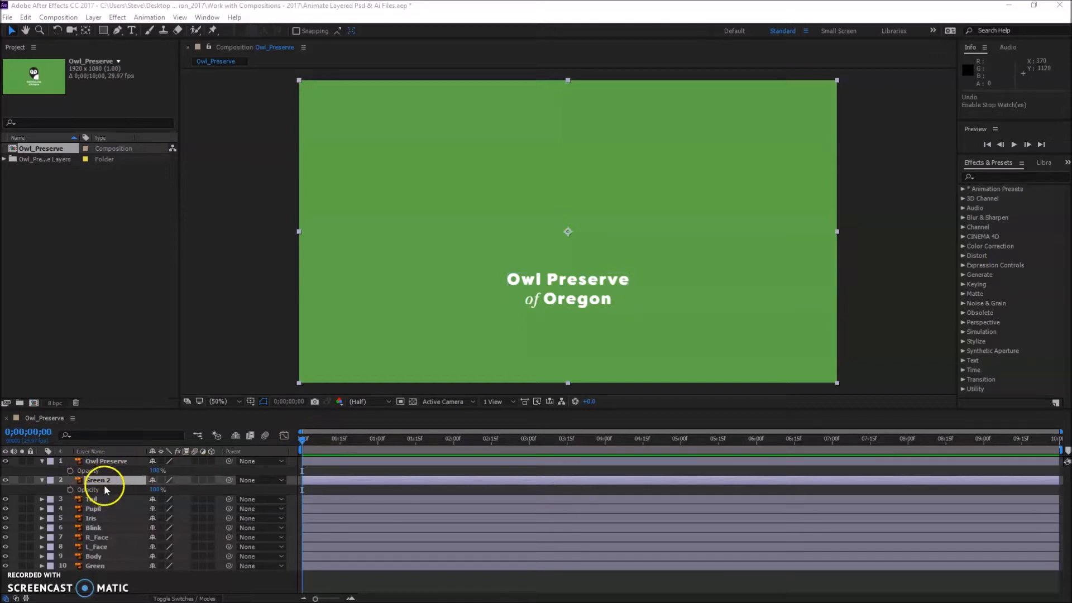
- Toggle the Owl Preserve and Green 2 layers off and on to check what each one shows or covers
click(6, 461)
click(5, 461)
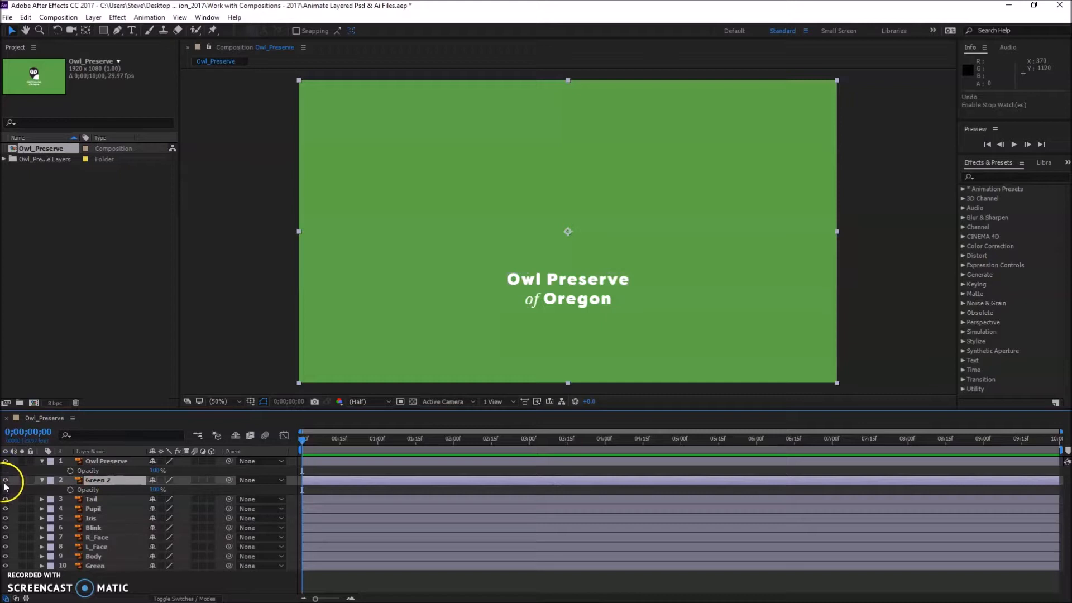
click(6, 480)
click(5, 480)
- Add 100% Opacity keyframes to the Green 2 layer at 0;00;00;00 and 0;00;01;00
click(101, 482)
click(69, 489)
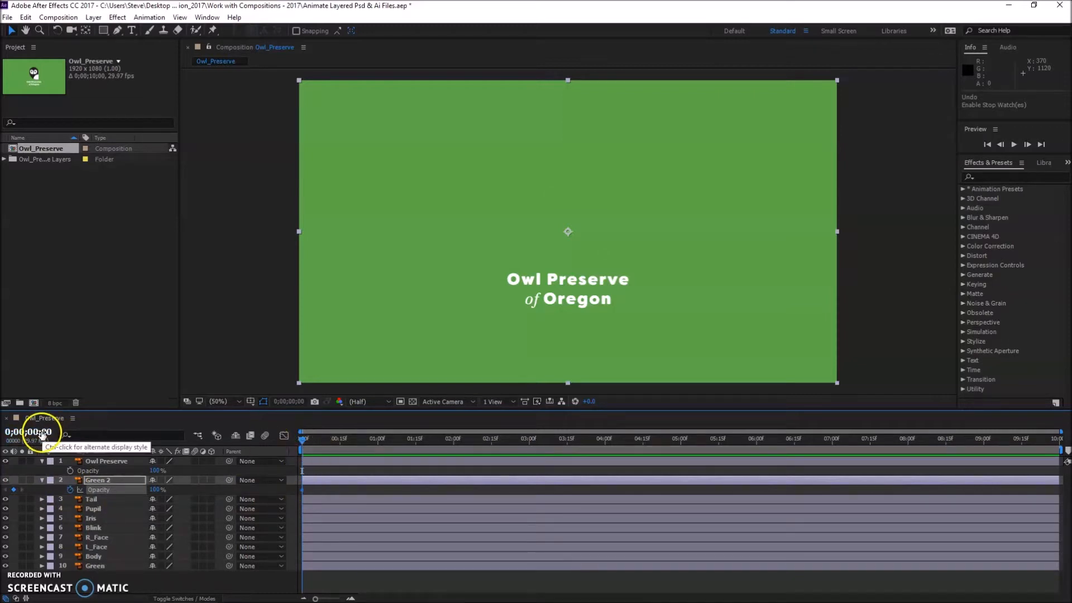
click(43, 432)
text(100)
key(Return)
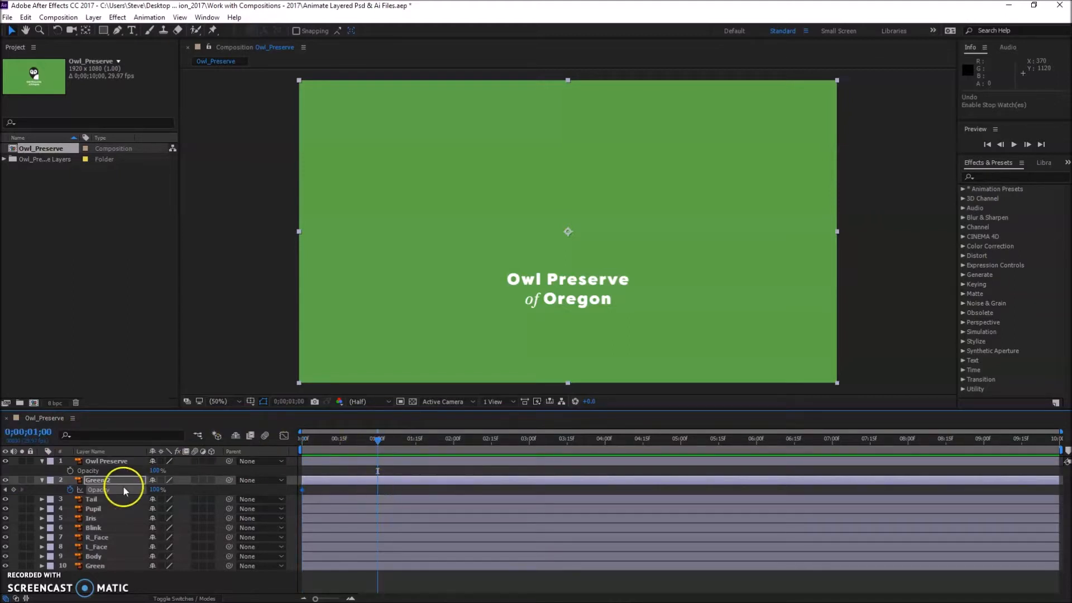
click(14, 490)
click(378, 489)
click(377, 490)
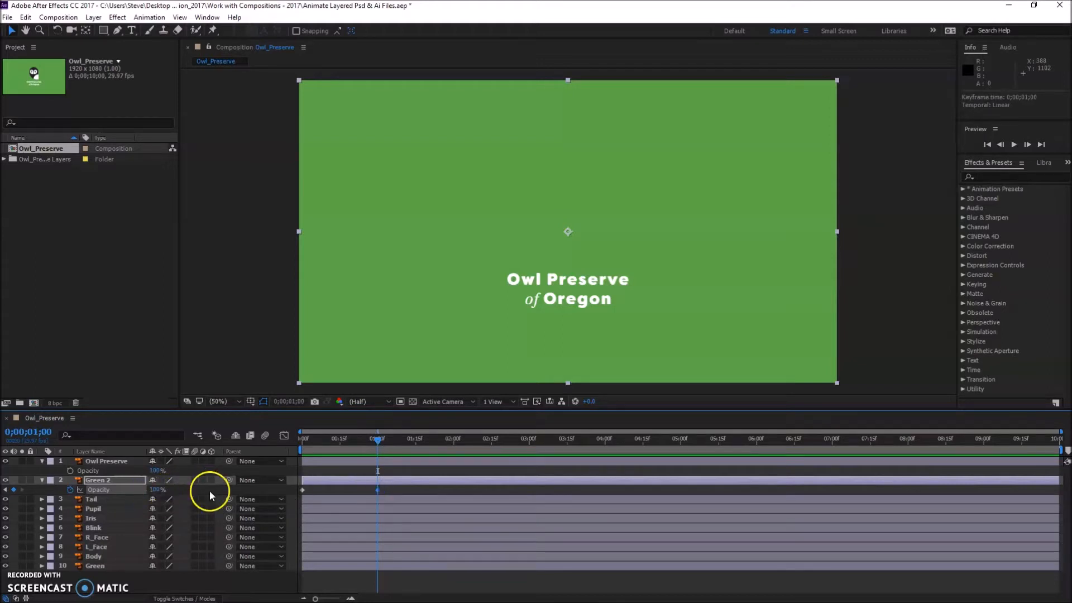
- Set Green 2's opacity to 0% at the 0;00;01;00 keyframe and scrub through the fade to check it
mouse_move(383, 443)
mouse_down()
mouse_move(360, 444)
mouse_move(377, 440)
mouse_up()
drag(154, 490, 65, 482)
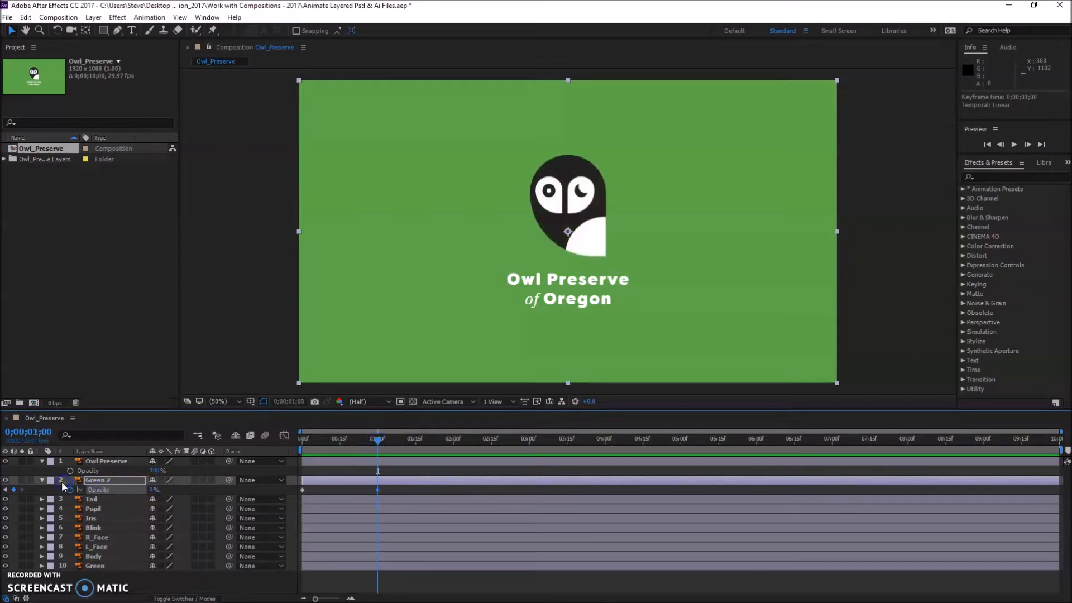
drag(370, 441, 378, 476)
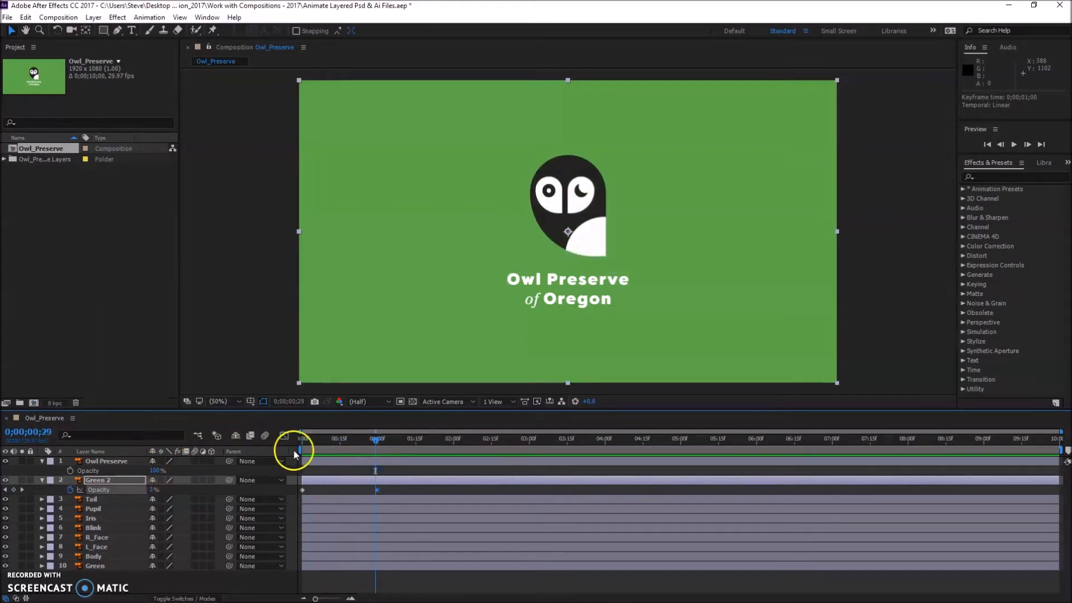
click(378, 438)
click(390, 484)
click(166, 461)
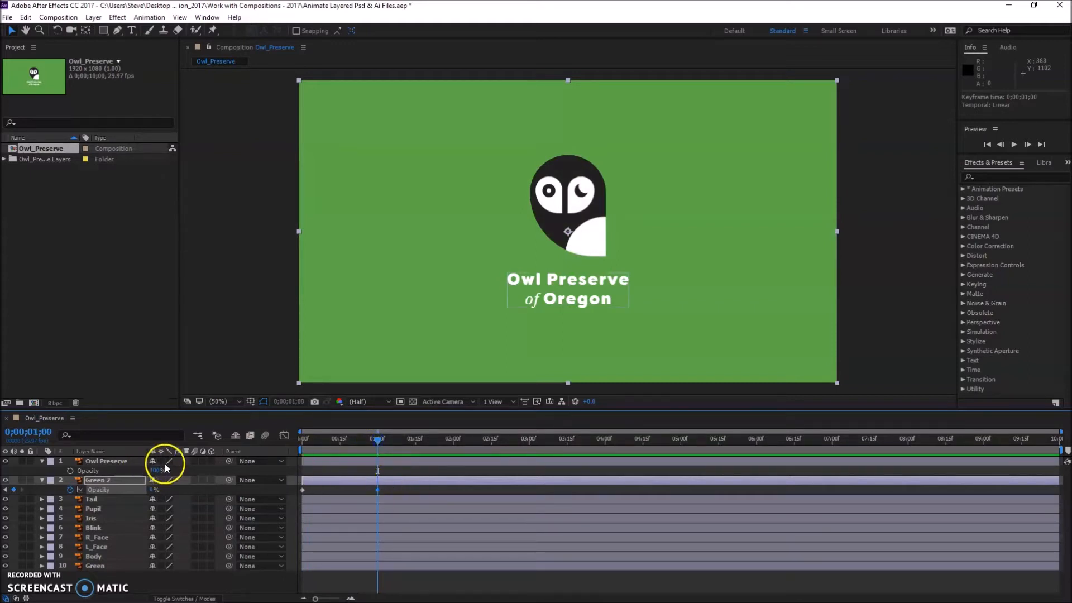
click(550, 388)
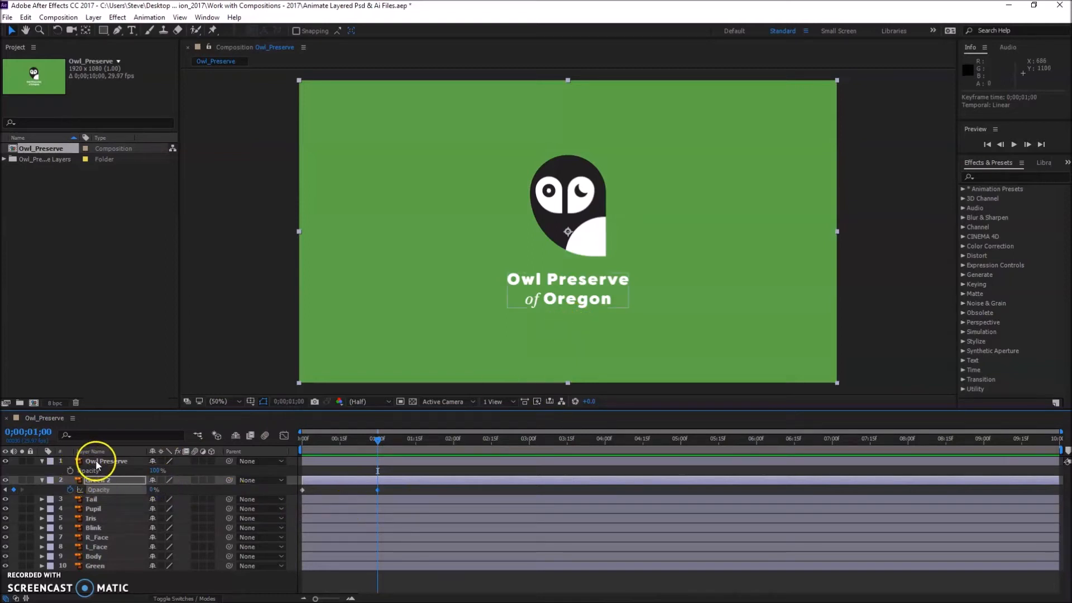
- Add 100% Opacity keyframes to the Owl Preserve text layer at 0;00;01;00 and 0;00;02;00
click(70, 470)
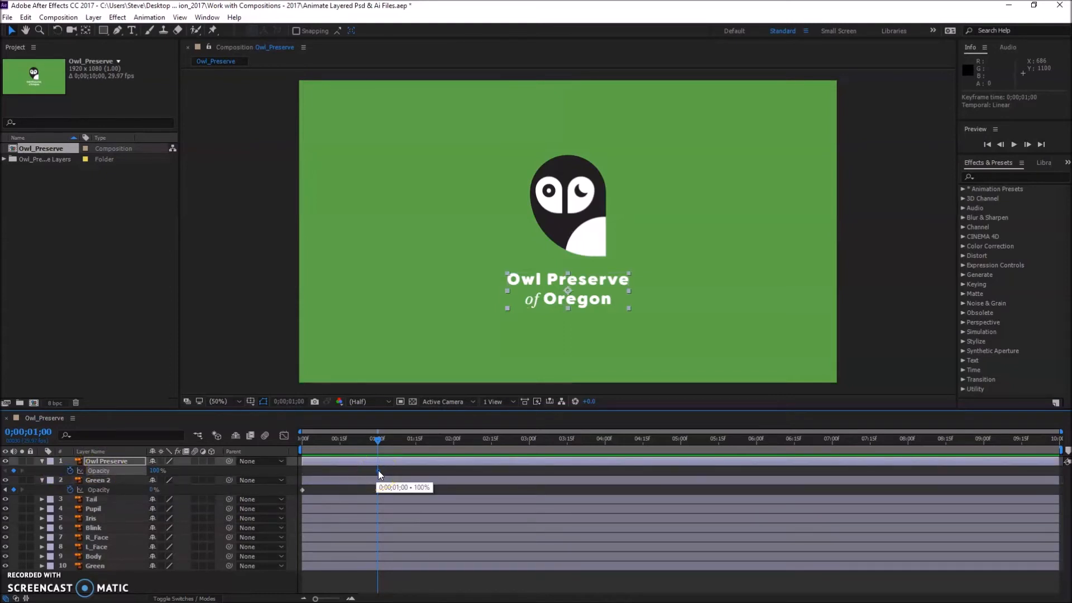
click(378, 442)
click(40, 433)
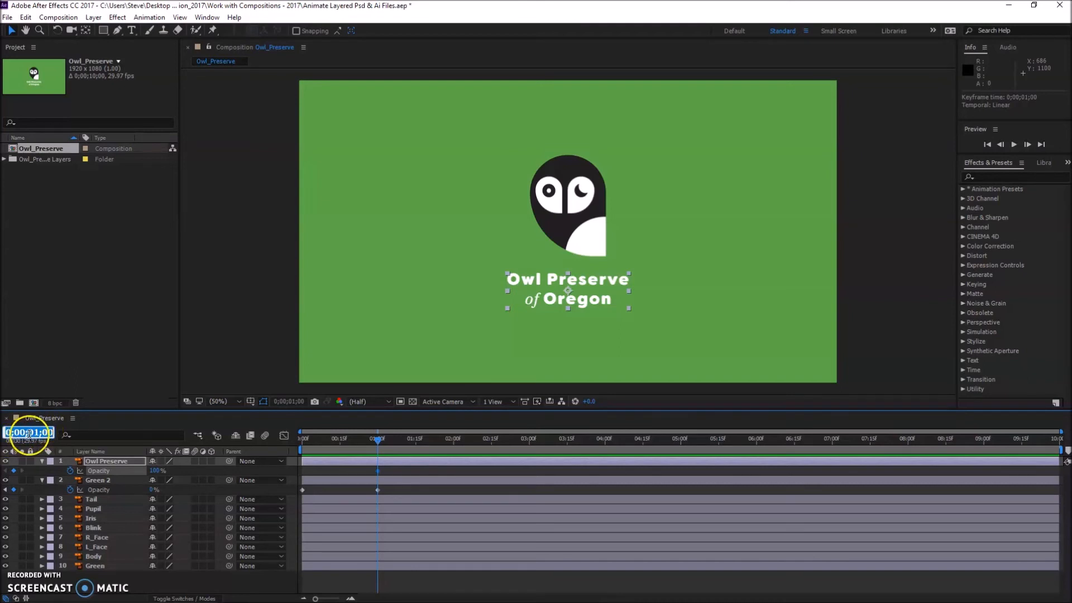
text(+)
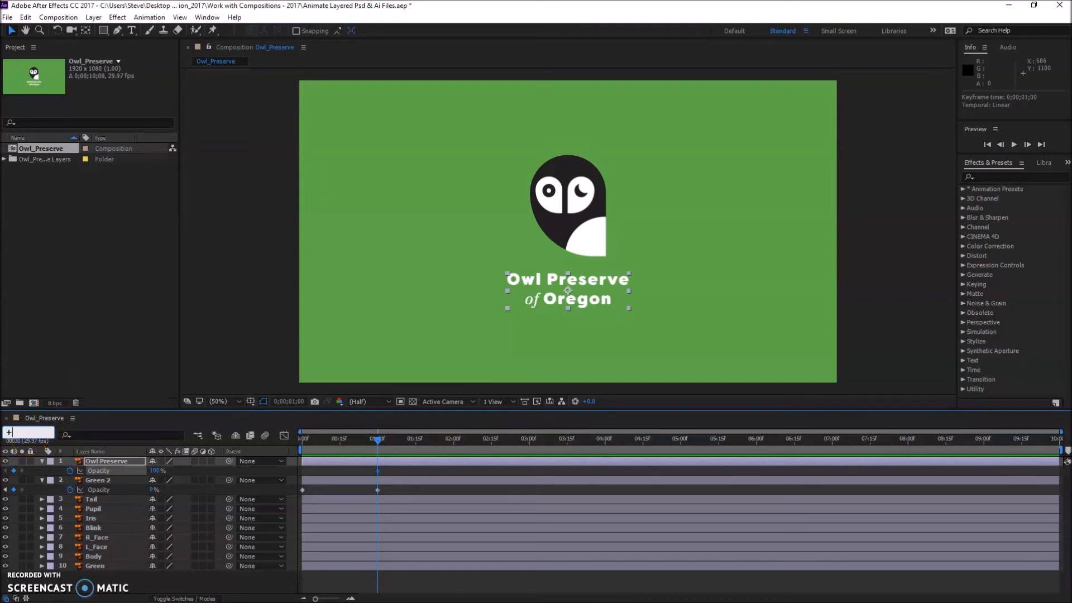
text(100)
key(Return)
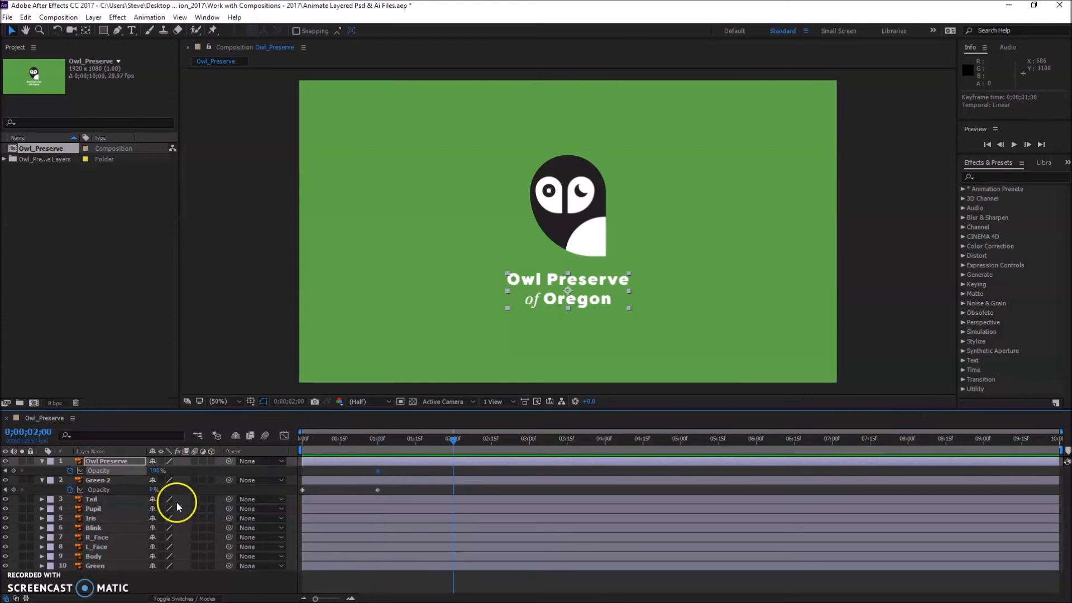
click(13, 470)
click(452, 471)
- Set the Owl Preserve text layer's opacity to 0% at its 0;00;01;00 keyframe
drag(455, 441, 378, 459)
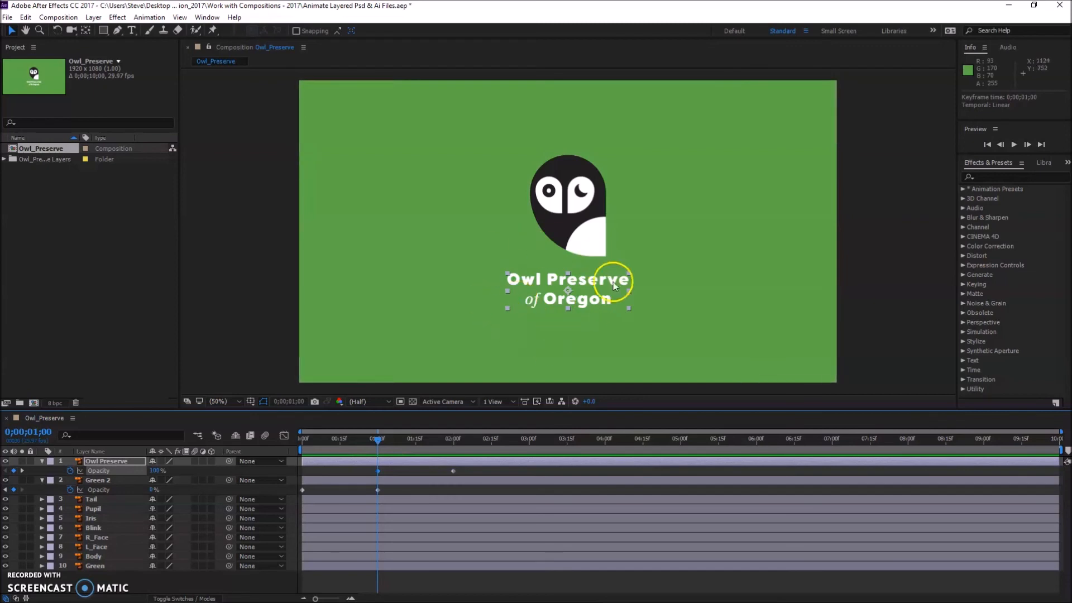
click(159, 470)
drag(159, 470, 81, 475)
- Play the composition from the start to preview the owl and text fade-ins, then stop playback
drag(380, 439, 283, 453)
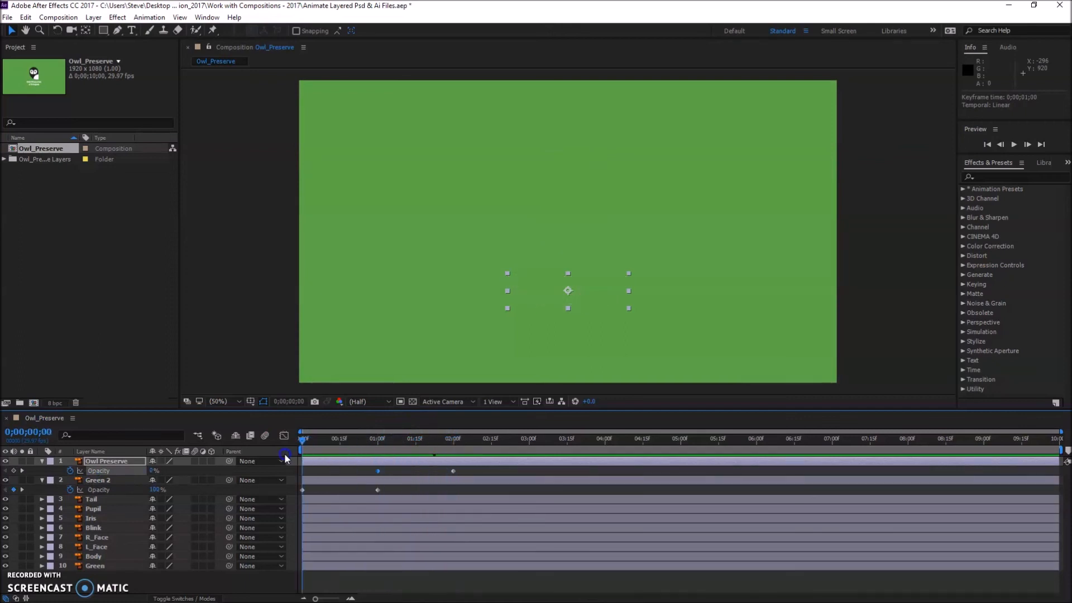
key(space)
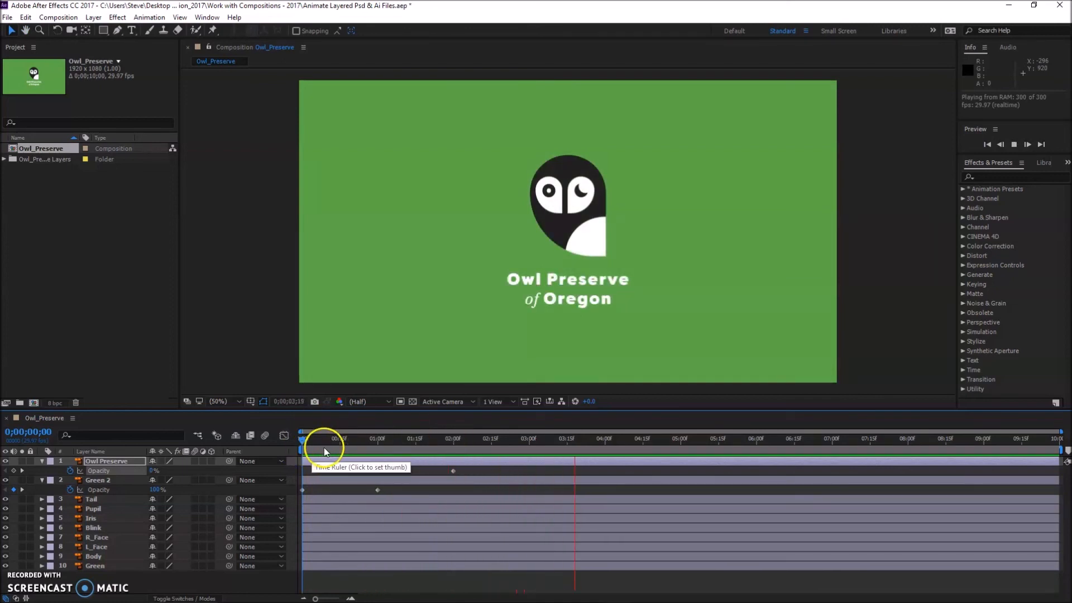
key(space)
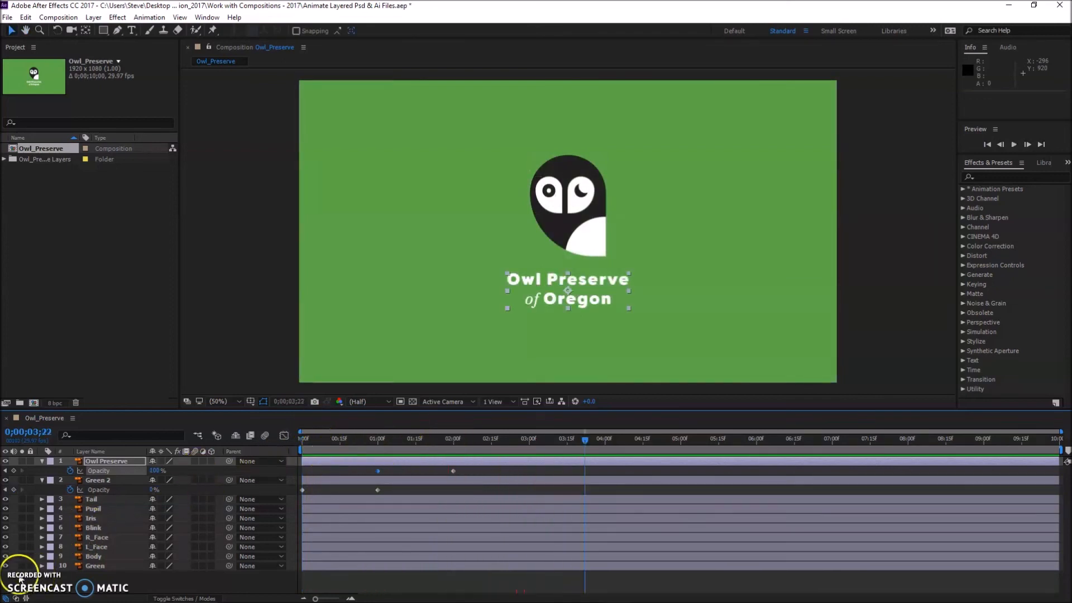